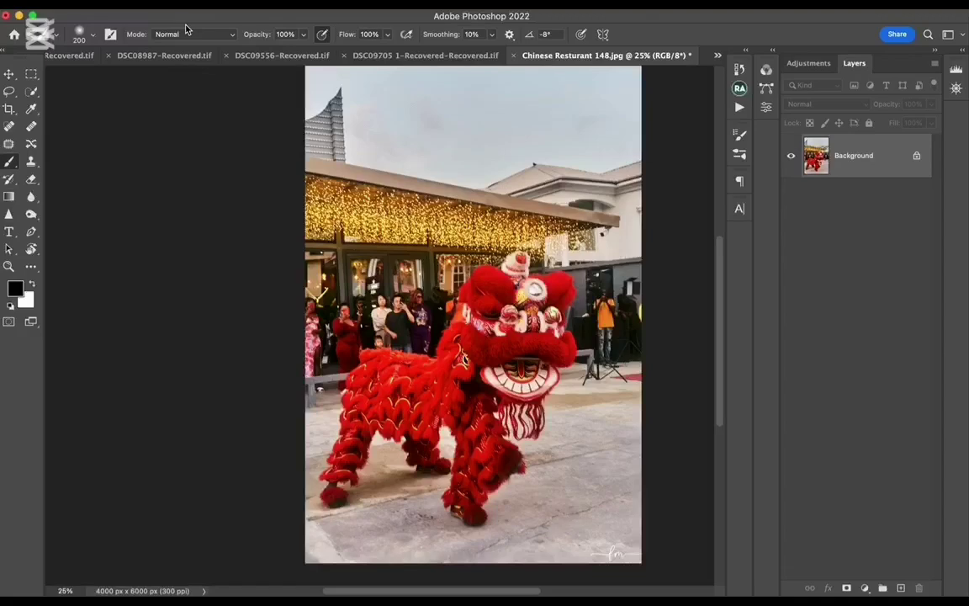
Duplicate the background layer and start Sky Replacement on the copy.
key("super+j")
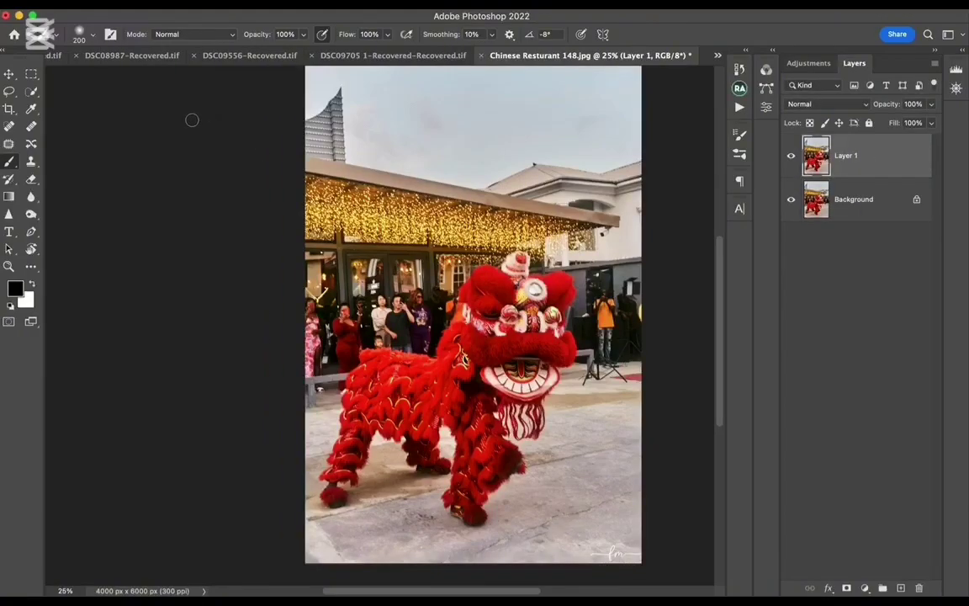
left_click(121, 5)
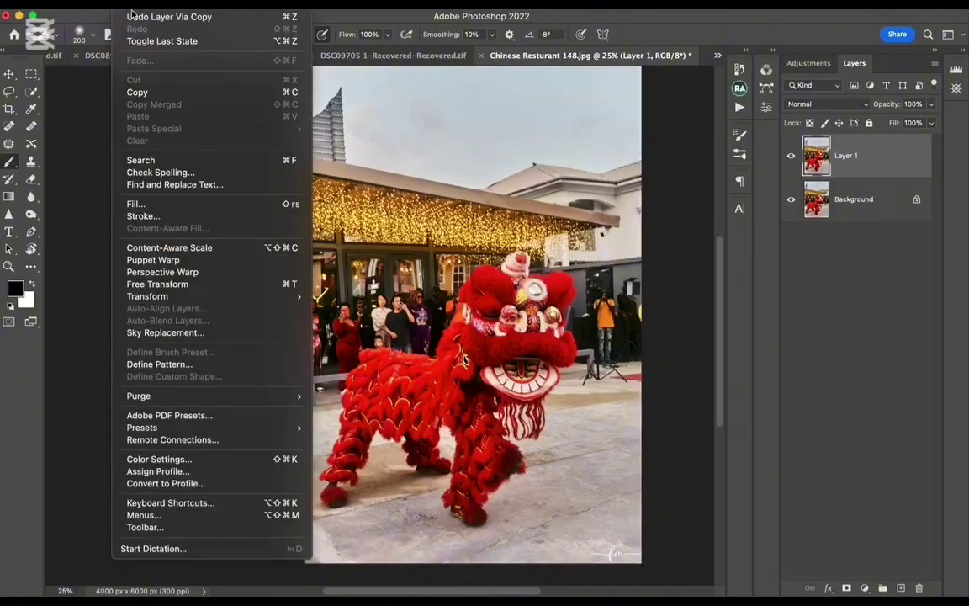
left_click(168, 336)
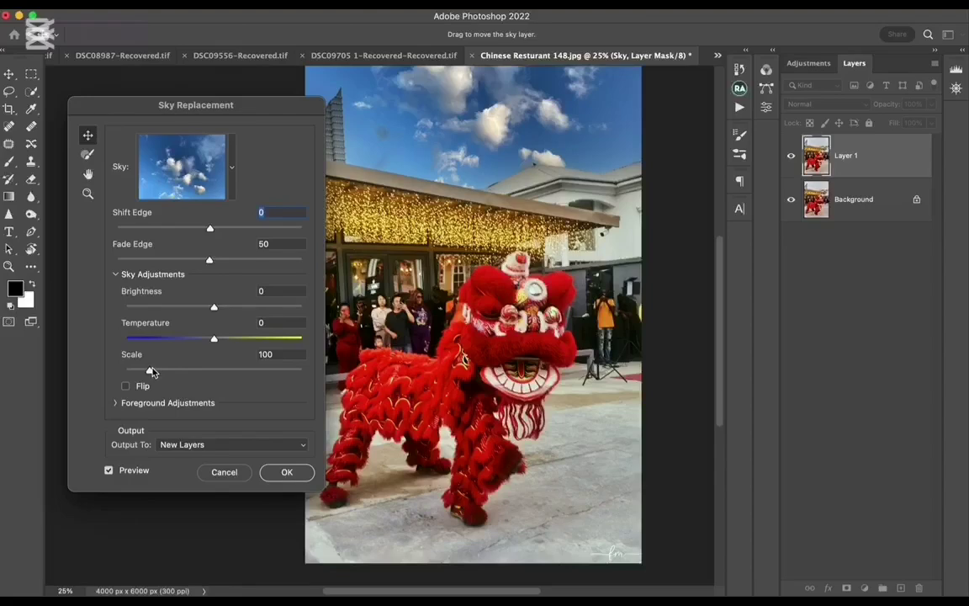
Try larger scales for the replacement sky and settle on a scale of 98.
left_click_drag(149, 372, 240, 371)
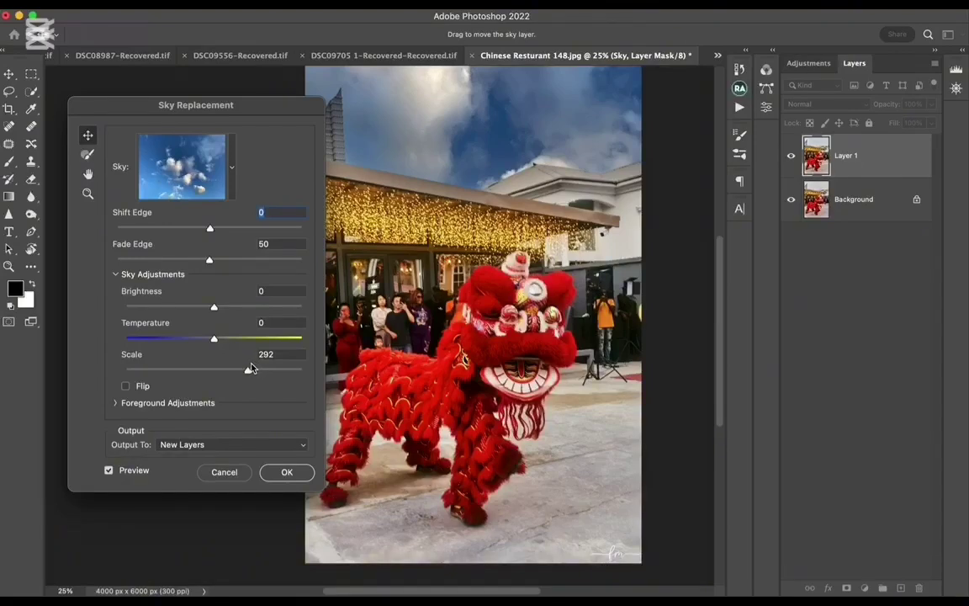
left_click_drag(249, 368, 168, 381)
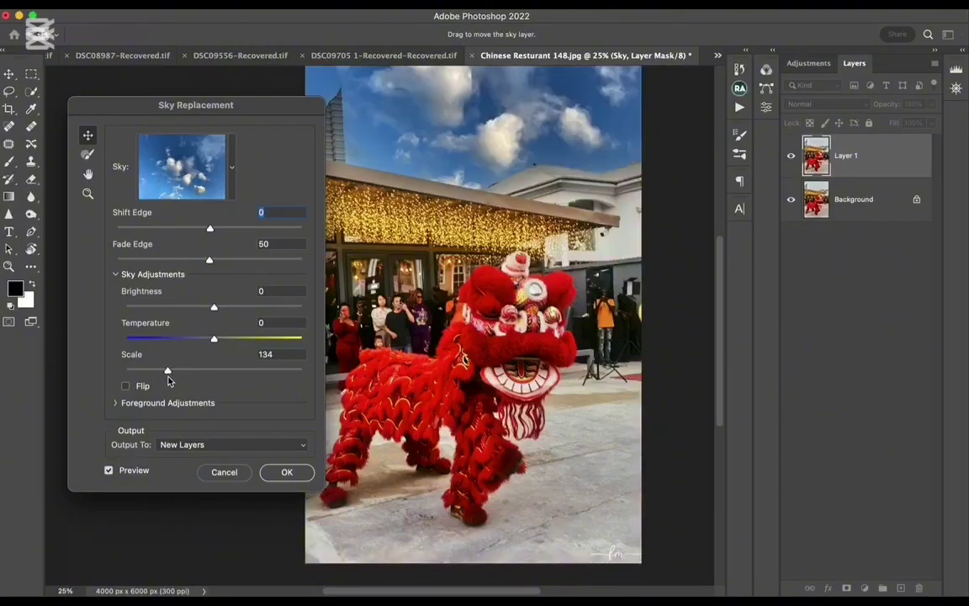
left_click_drag(168, 378, 150, 381)
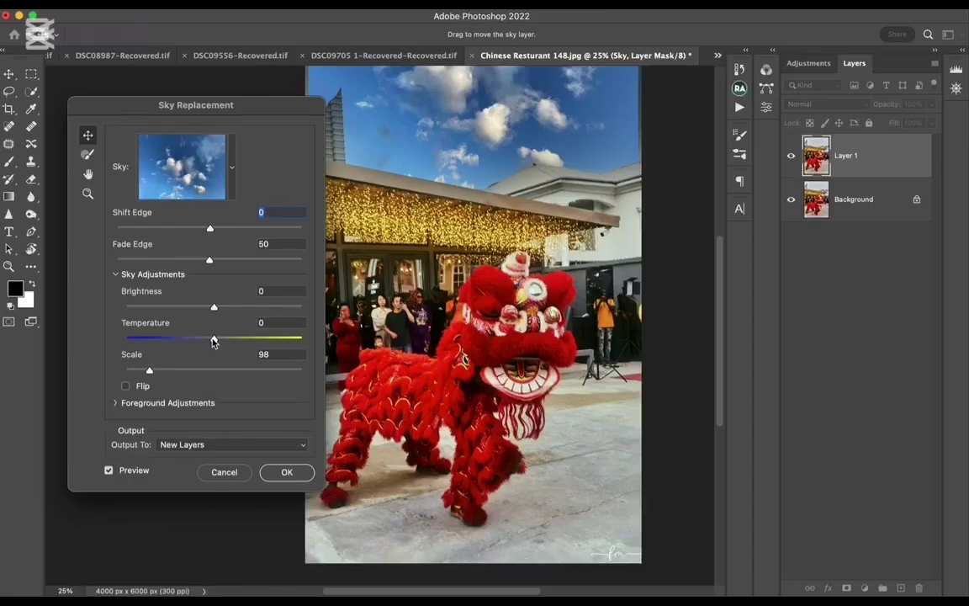
Set the replacement sky's temperature to -60 and its brightness to 17.
left_click_drag(215, 340, 288, 340)
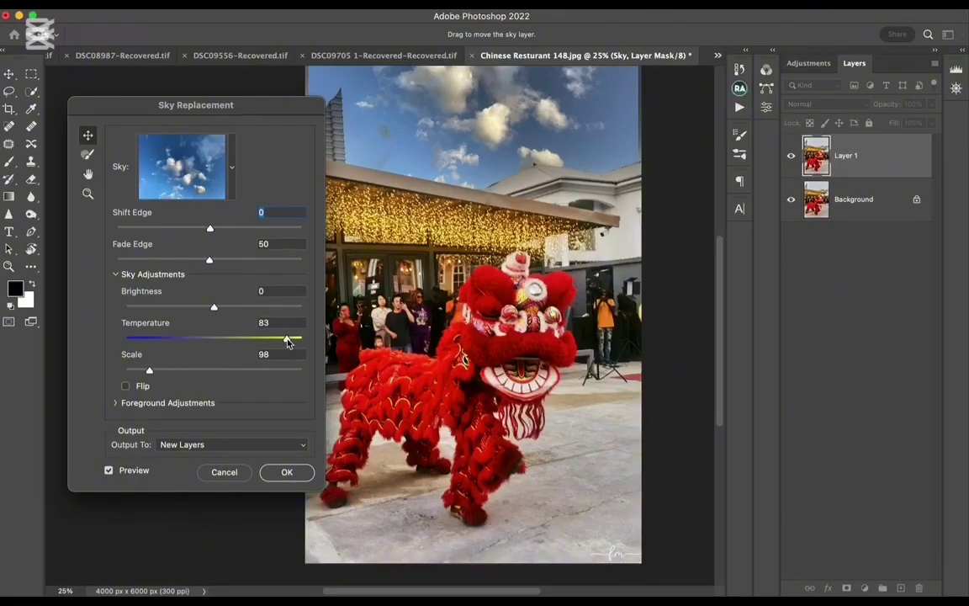
left_click_drag(286, 341, 161, 345)
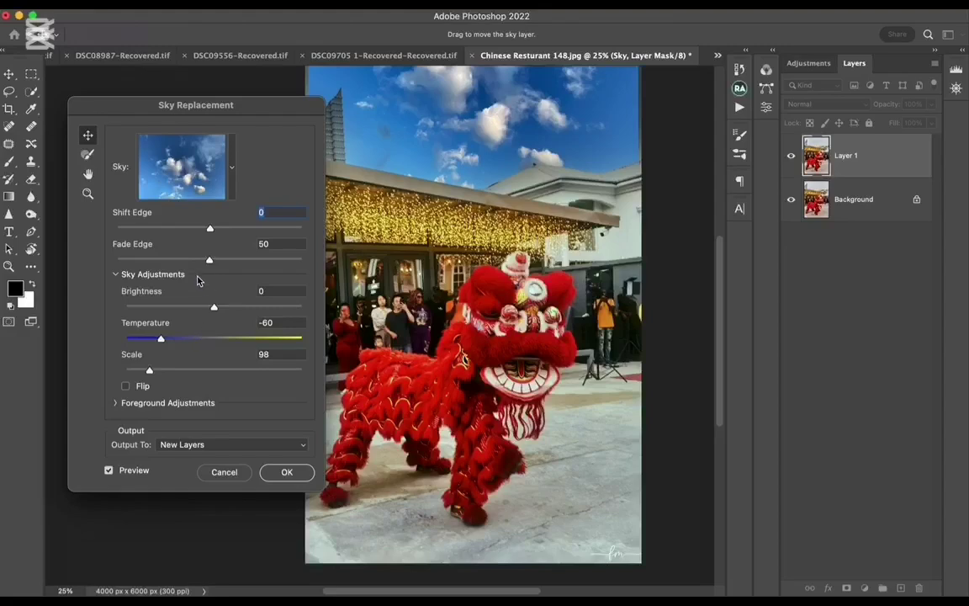
left_click_drag(213, 308, 172, 309)
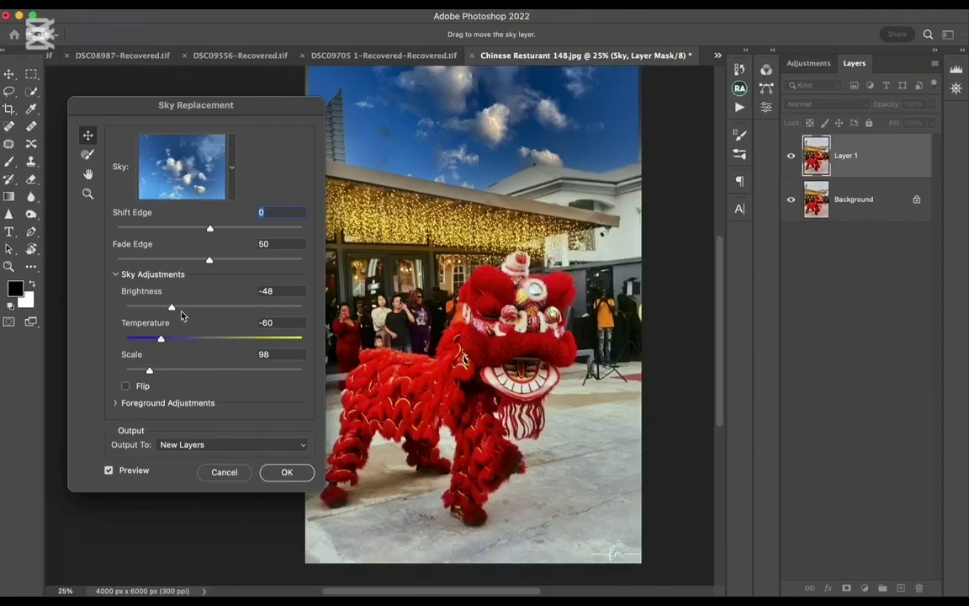
left_click_drag(173, 311, 229, 310)
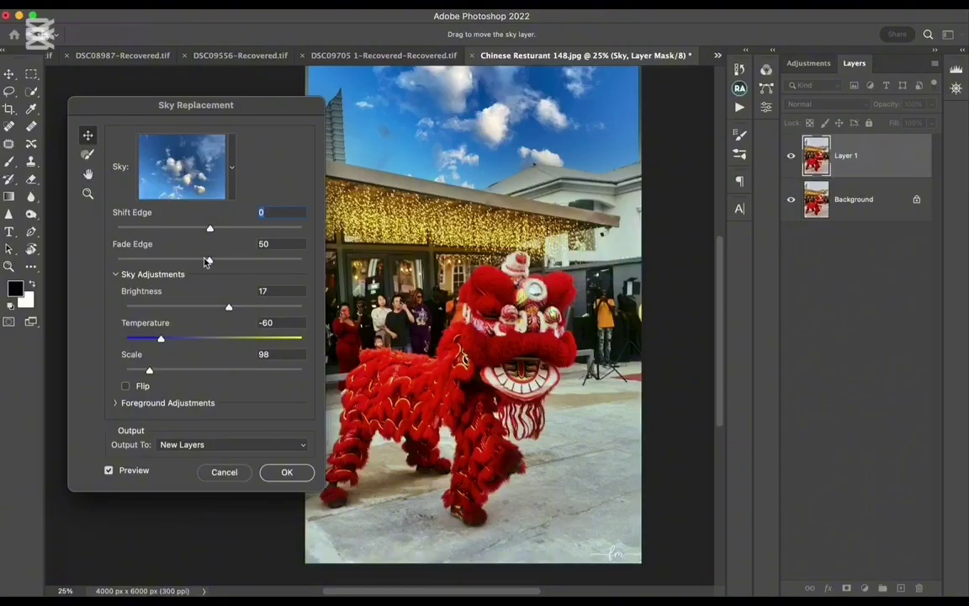
Lower the sky's Fade Edge to about 32 and raise its Shift Edge slightly.
left_click_drag(210, 261, 179, 263)
left_click_drag(180, 262, 163, 263)
left_click_drag(296, 105, 275, 106)
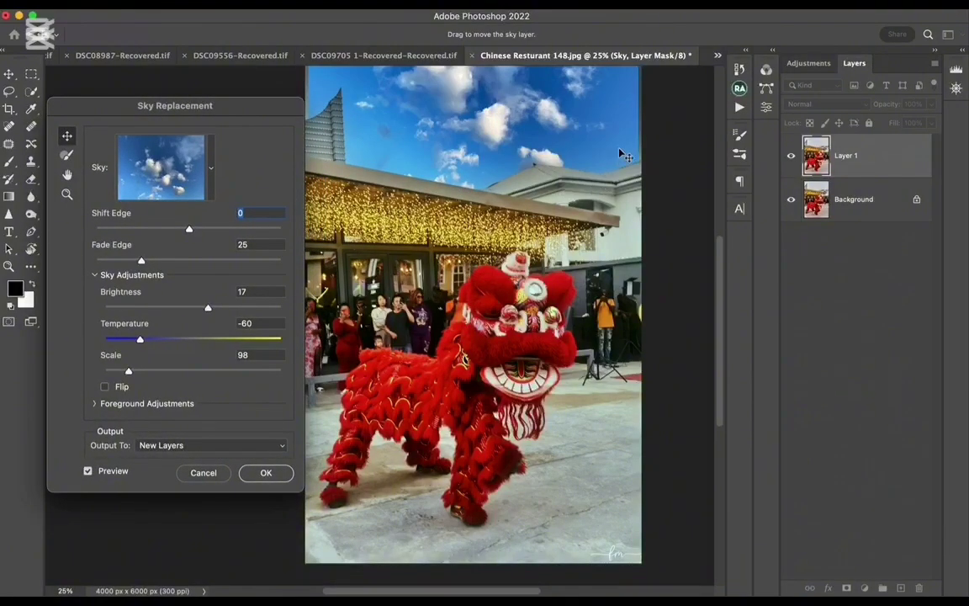
left_click_drag(141, 262, 199, 263)
left_click_drag(199, 263, 241, 264)
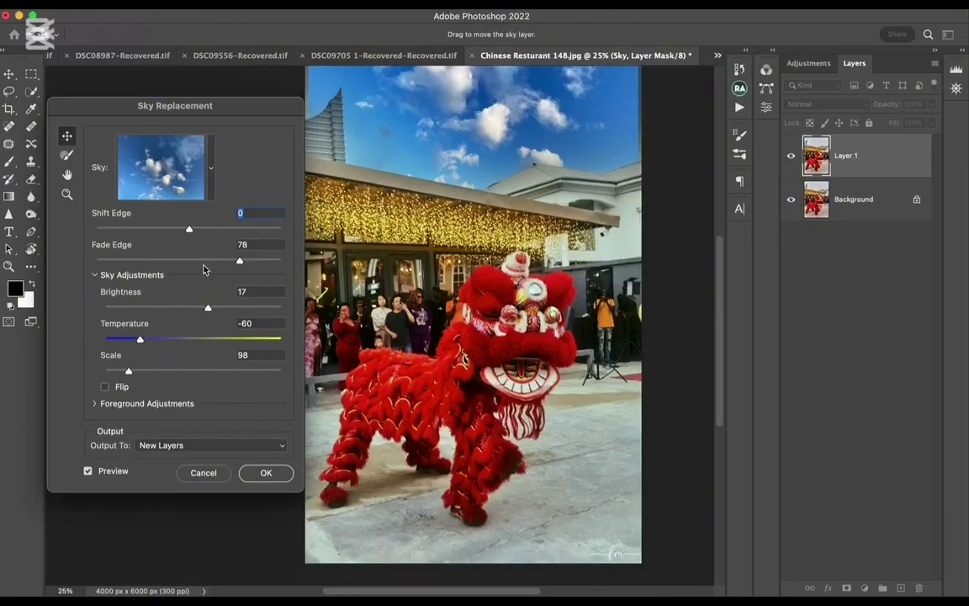
left_click_drag(201, 263, 159, 262)
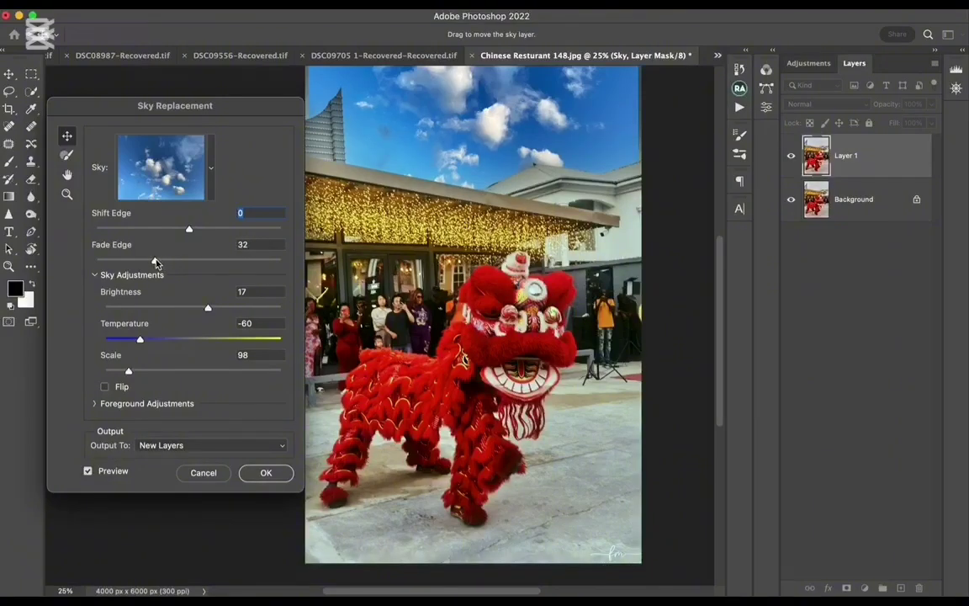
left_click_drag(154, 263, 151, 263)
left_click_drag(189, 232, 211, 229)
Try the recently used sky presets on the photo, including the white-cloud and dark rippled-cloud skies.
left_click(211, 170)
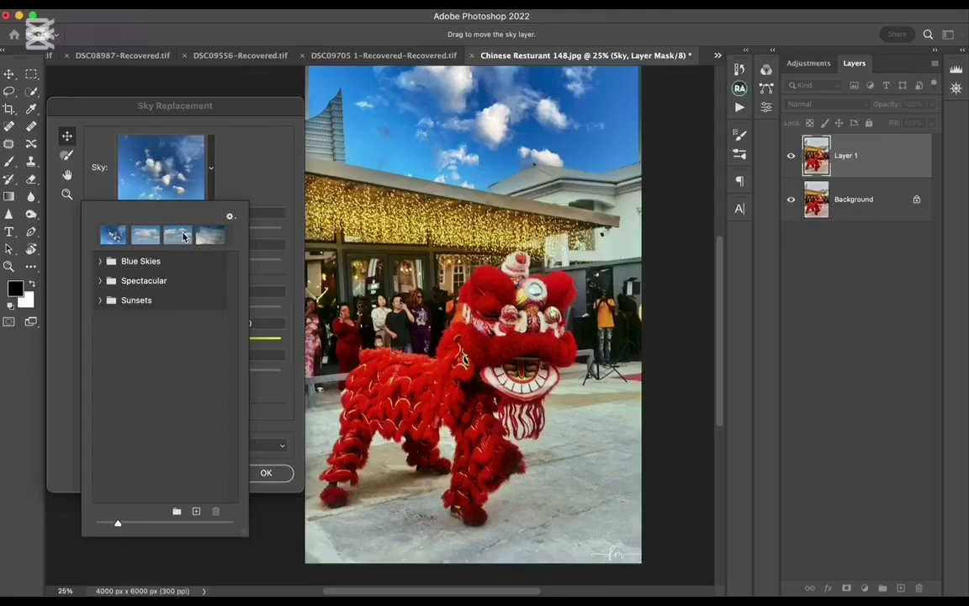
left_click(182, 238)
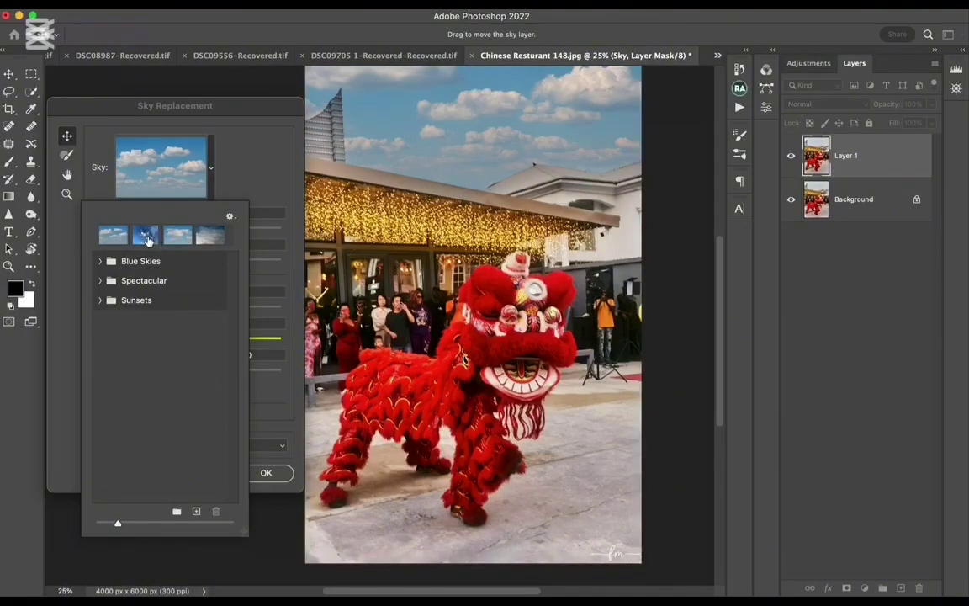
left_click(146, 238)
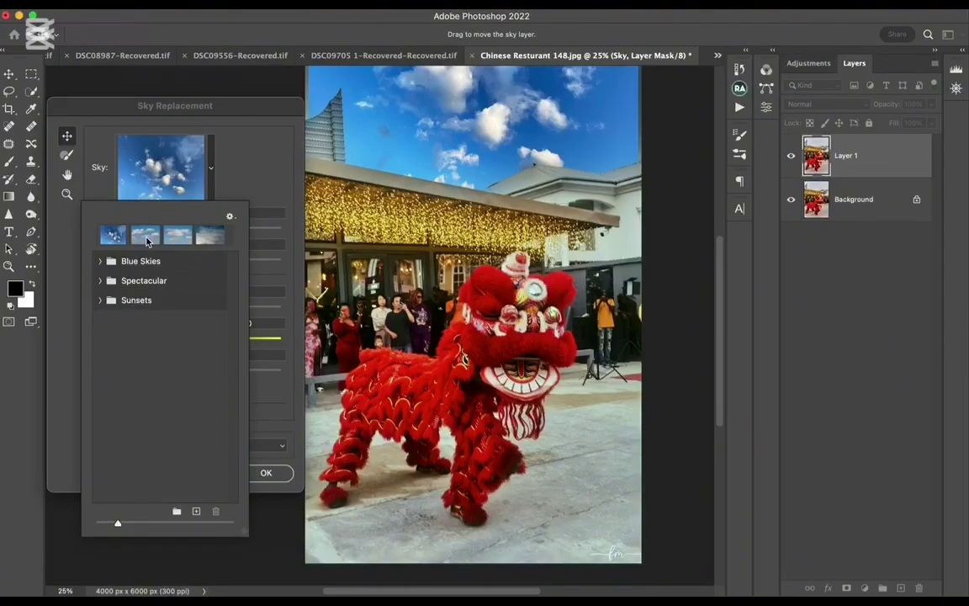
left_click(145, 238)
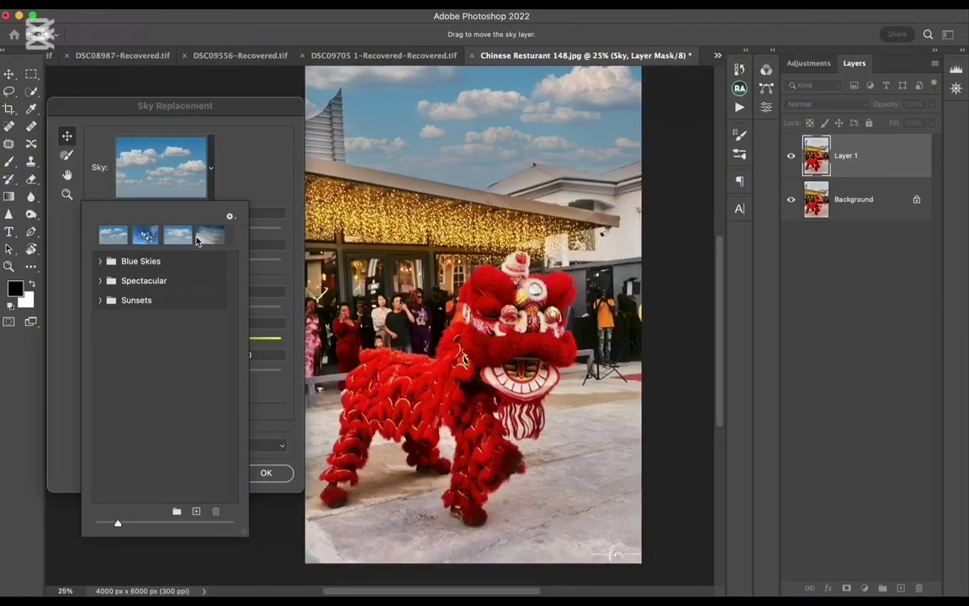
left_click(202, 239)
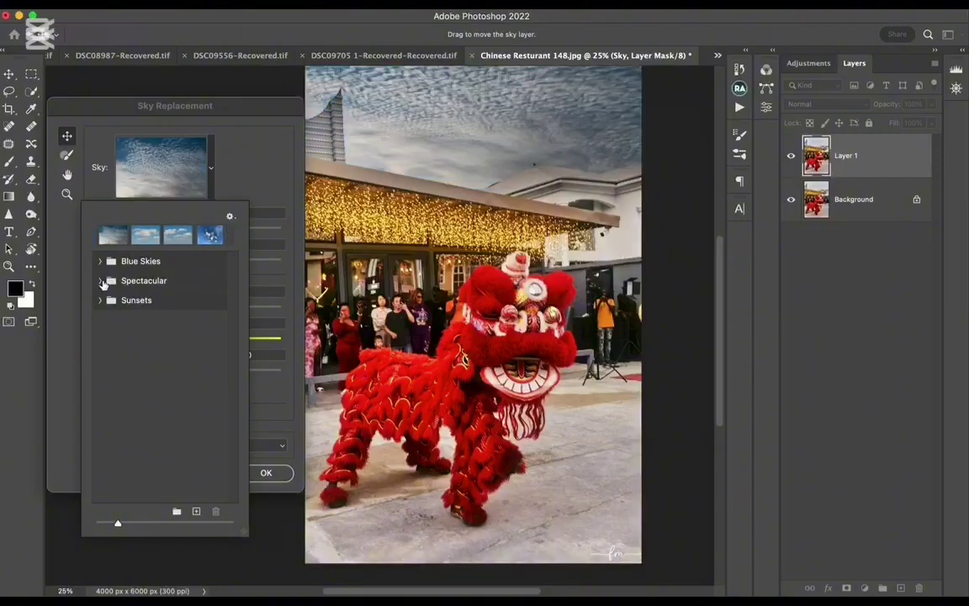
Try the sunset, grey overcast, pink-cloud, golden-cloud and storm skies from the Spectacular presets on the photo.
left_click(101, 280)
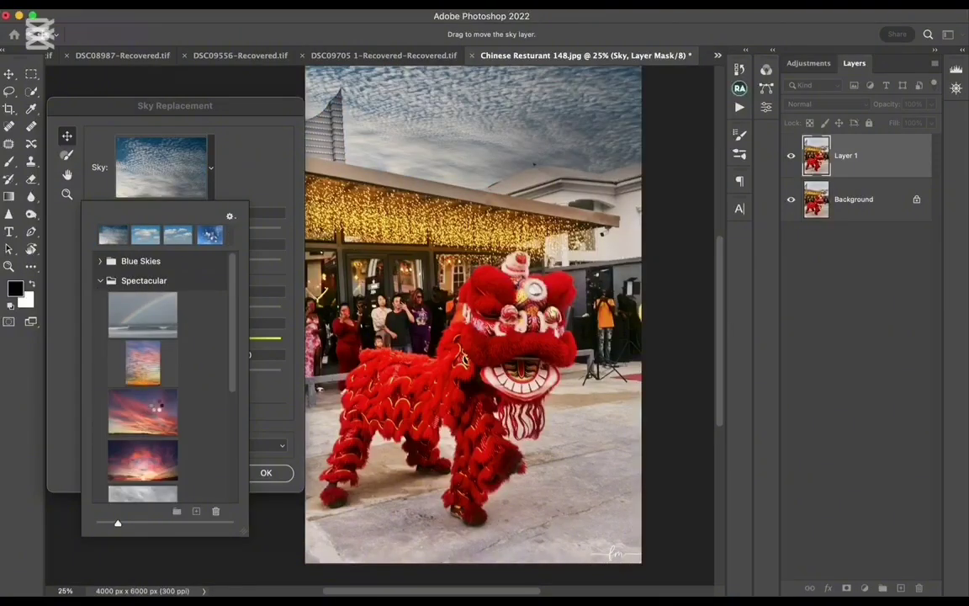
left_click(138, 397)
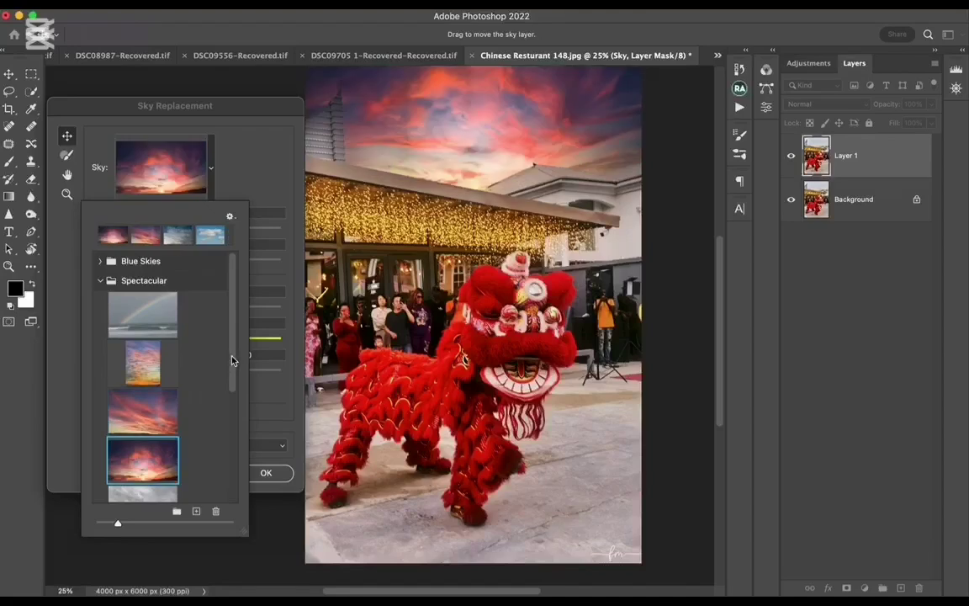
scroll(214, 370, "down", 3)
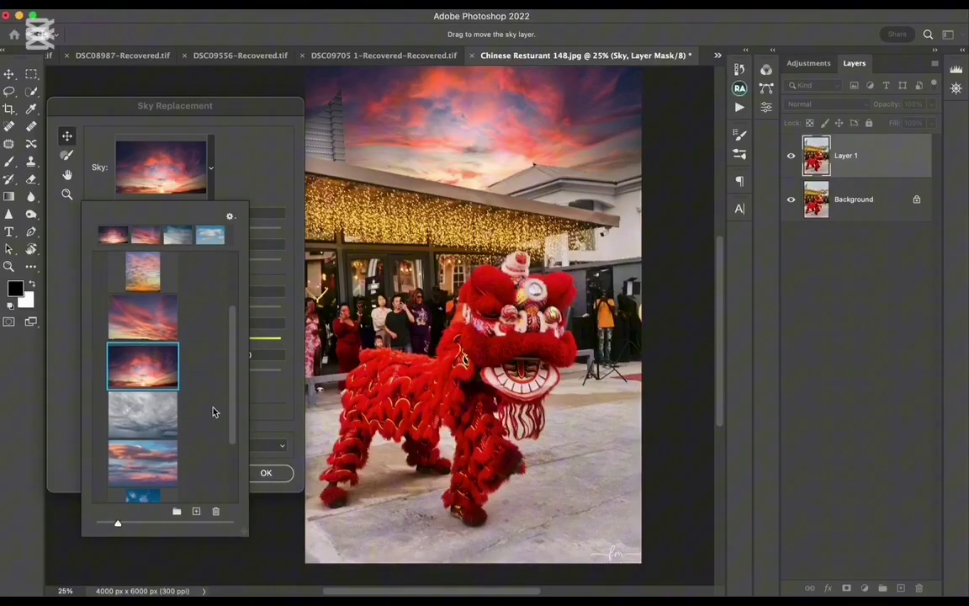
left_click(134, 408)
left_click(145, 462)
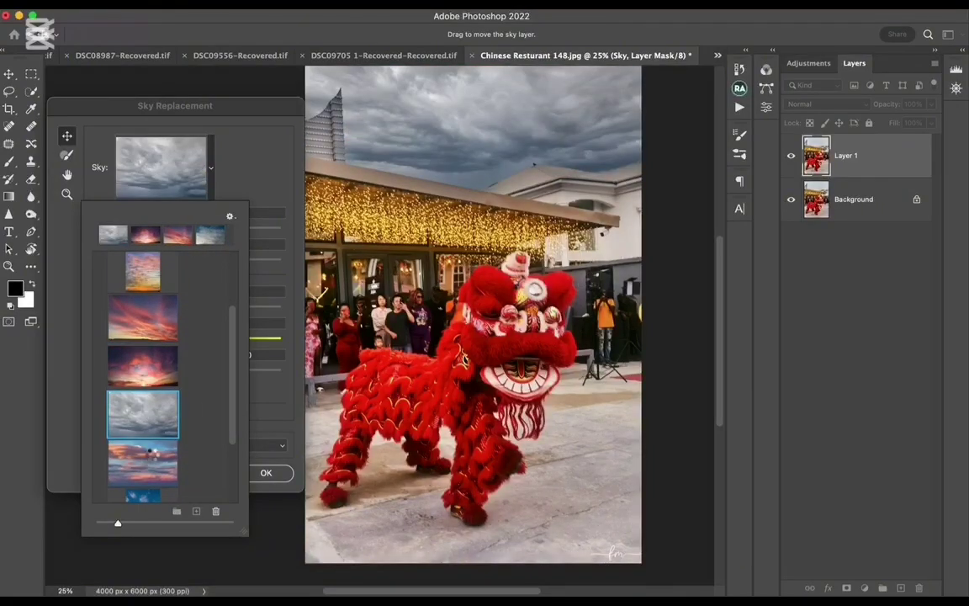
scroll(230, 399, "down", 2)
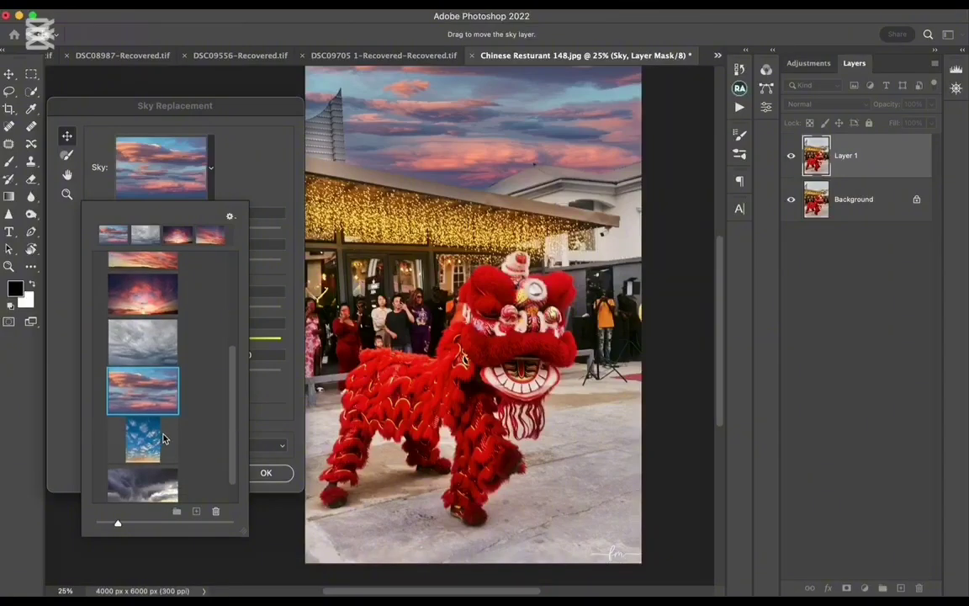
left_click(163, 440)
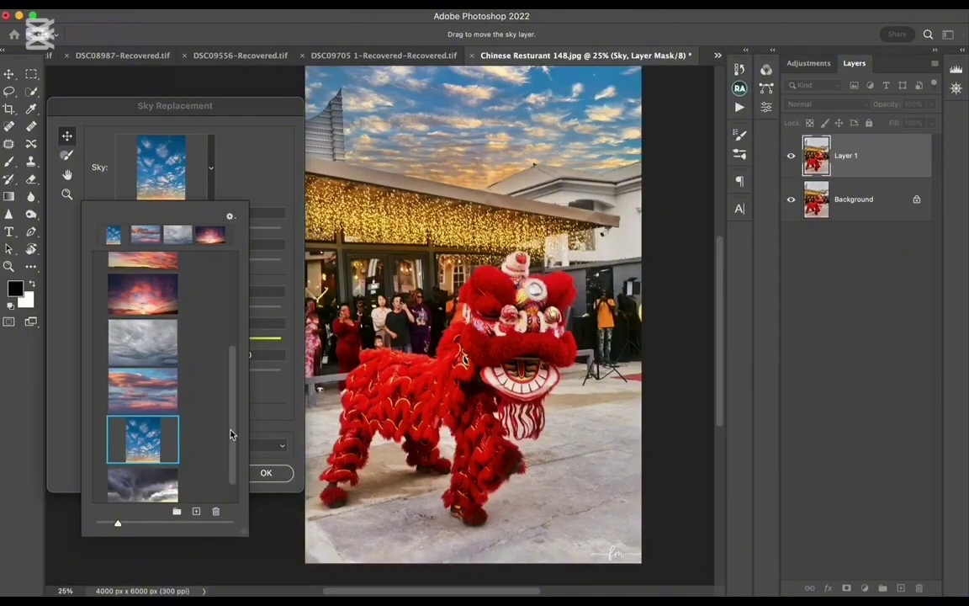
scroll(232, 435, "down", 1)
left_click(165, 459)
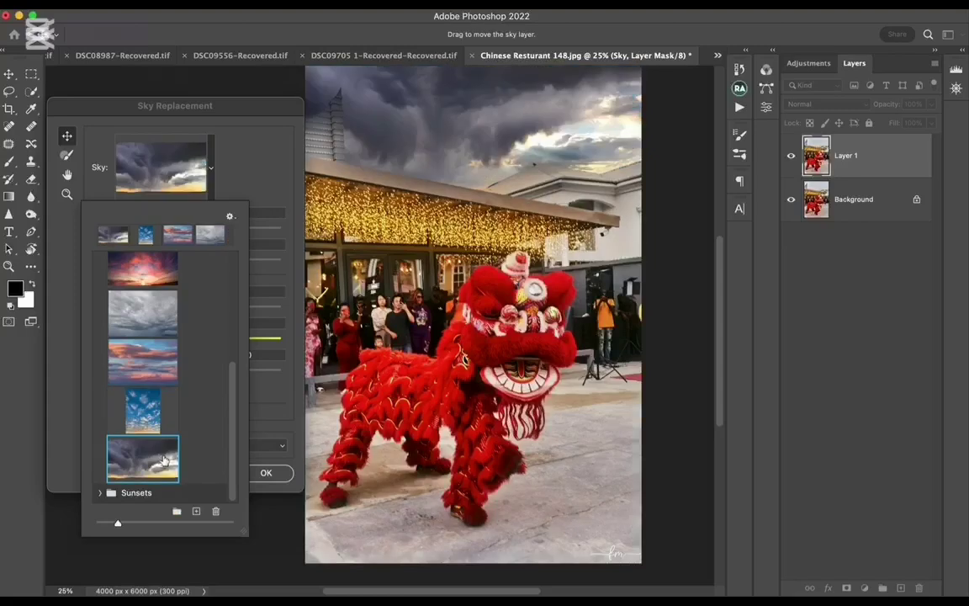
left_click_drag(233, 432, 223, 296)
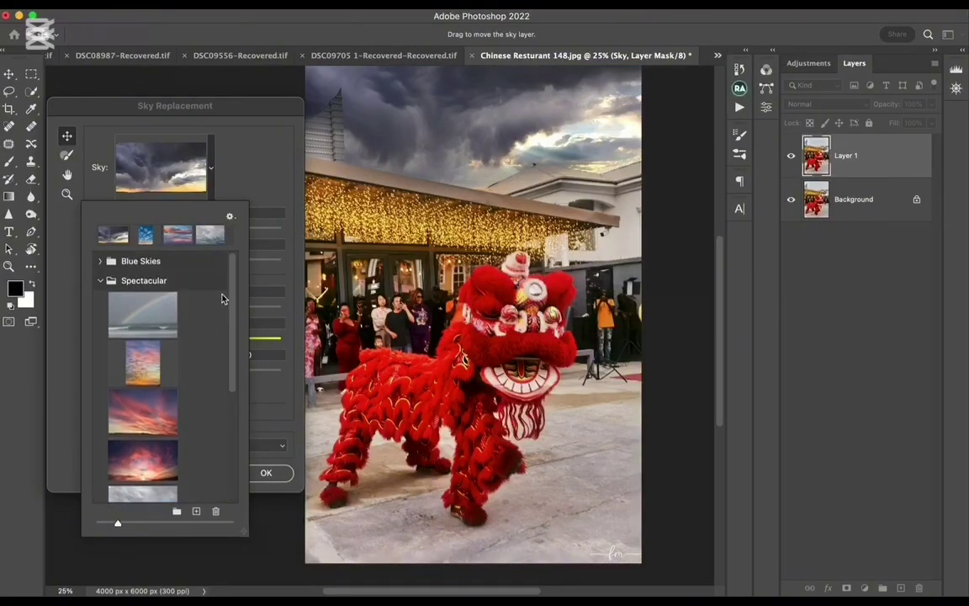
Choose the deep-blue sky with scattered white clouds from the Blue Skies presets and apply the replacement as new layers.
left_click(101, 281)
left_click(100, 261)
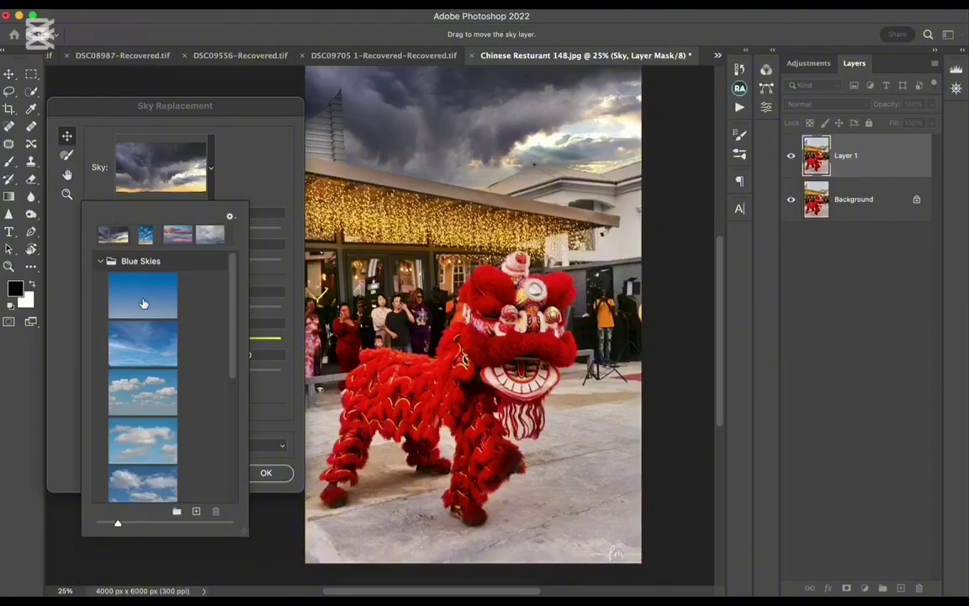
left_click(158, 478)
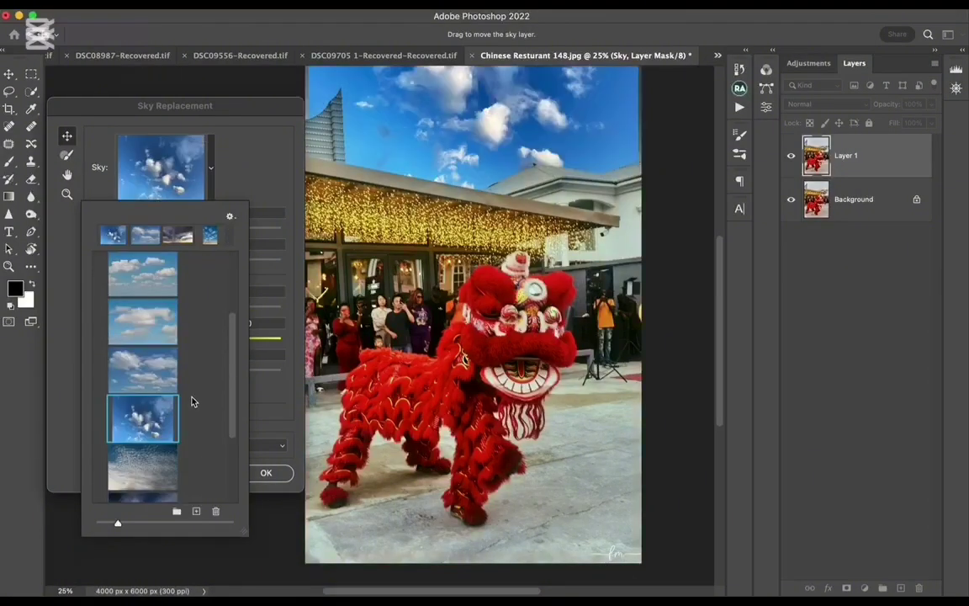
left_click(233, 169)
left_click(264, 471)
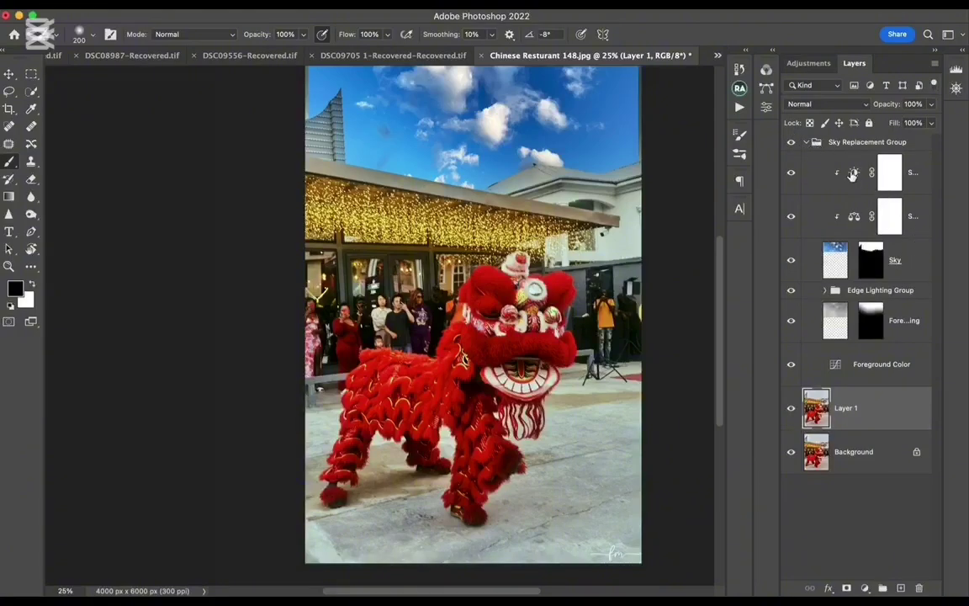
Compare the photo with and without the Sky Replacement Group by toggling its visibility, leaving the group shown and expanded.
left_click(806, 143)
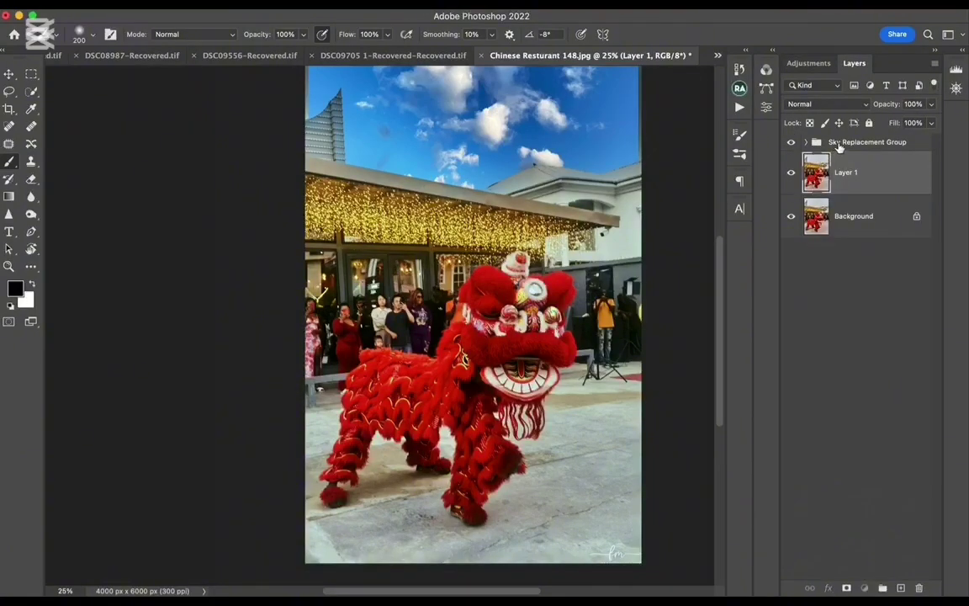
left_click(799, 144)
left_click(790, 143)
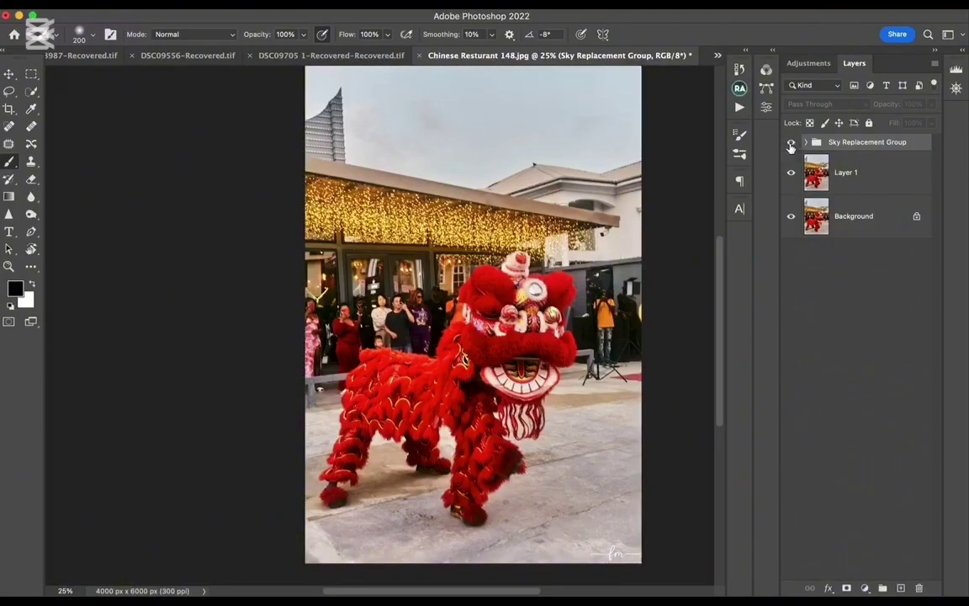
left_click(796, 143)
left_click(793, 145)
left_click(792, 144)
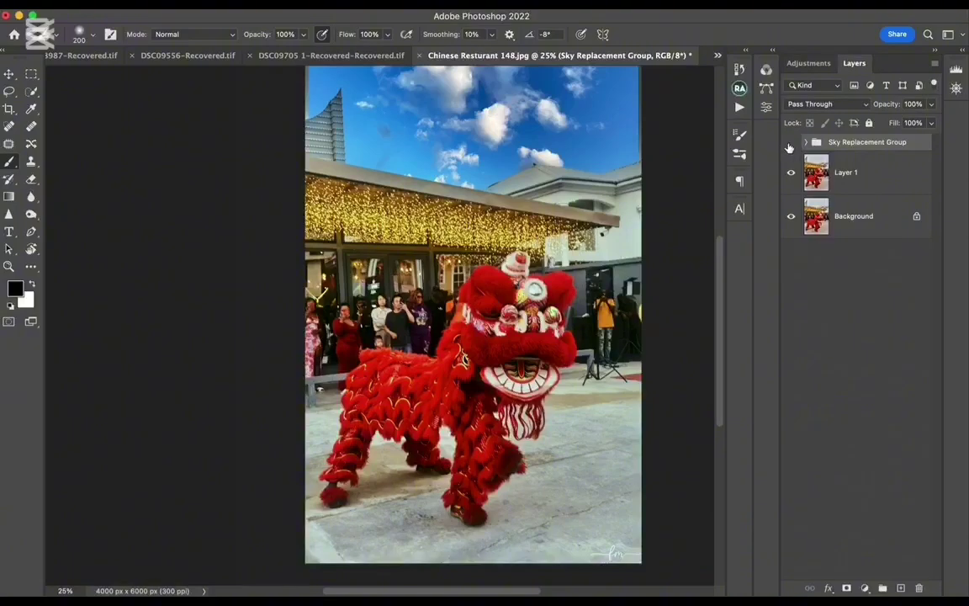
left_click(794, 146)
left_click(793, 145)
left_click(792, 143)
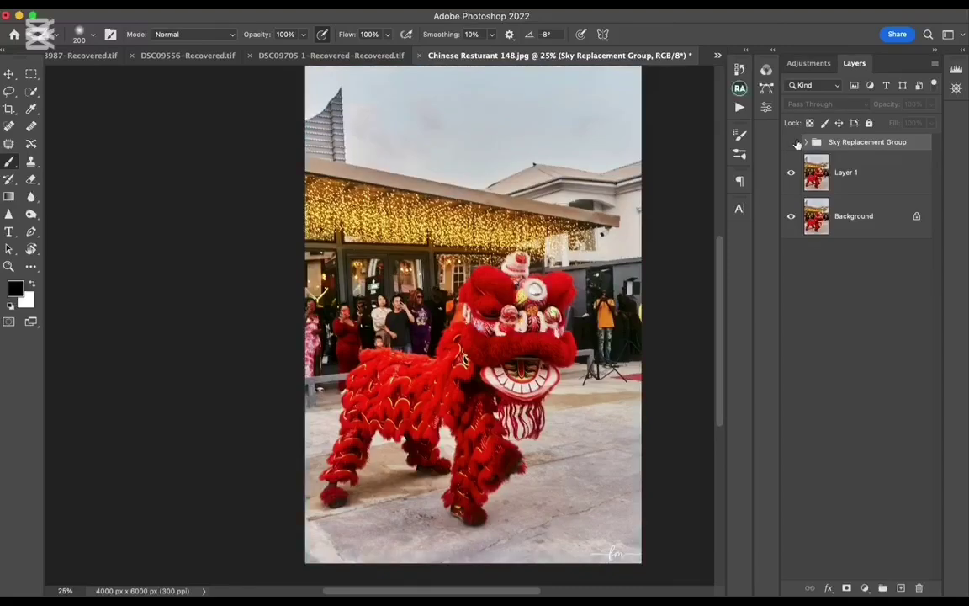
left_click(793, 143)
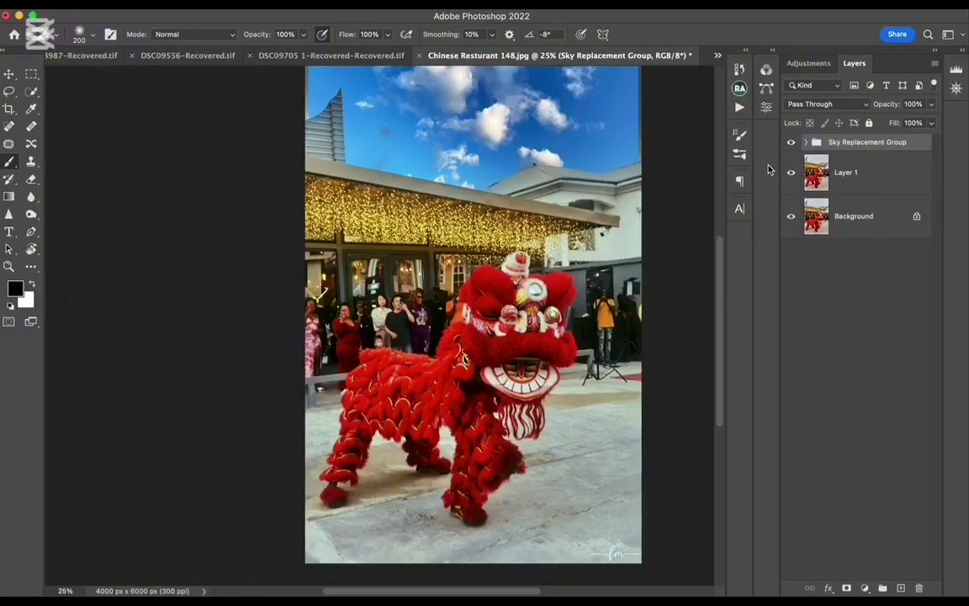
left_click(808, 145)
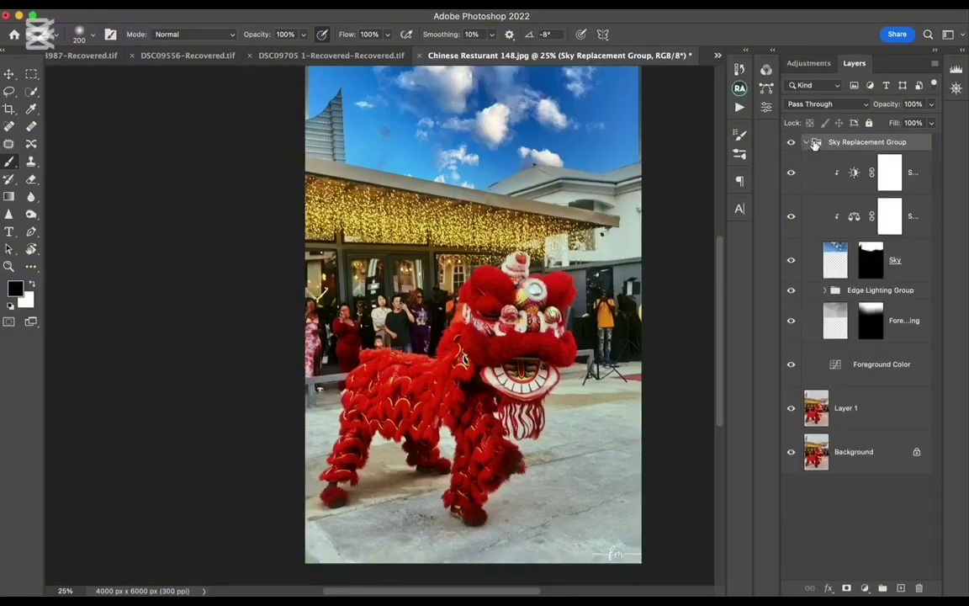
Examine what each layer in the Sky Replacement Group contributes by hiding them in turn, including Sky and Edge Lighting Group, and showing them again.
left_click(843, 173)
left_click(791, 173)
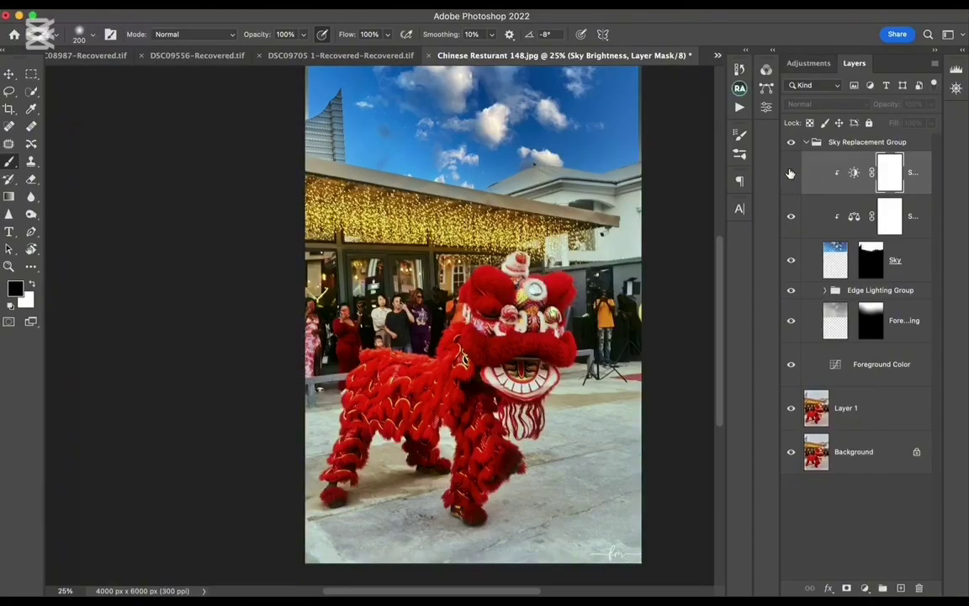
left_click(791, 173)
left_click(791, 216)
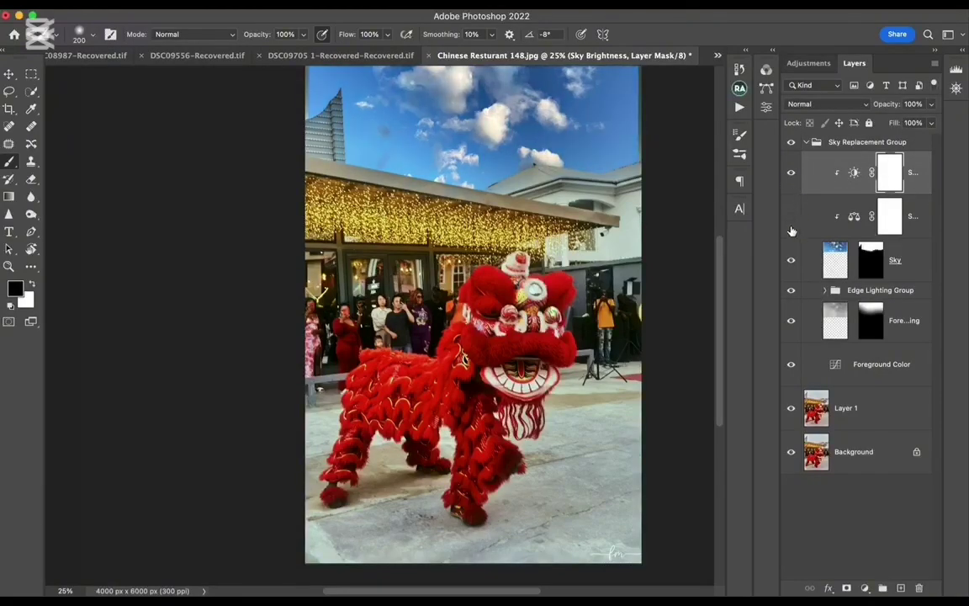
left_click(791, 260)
left_click(791, 289)
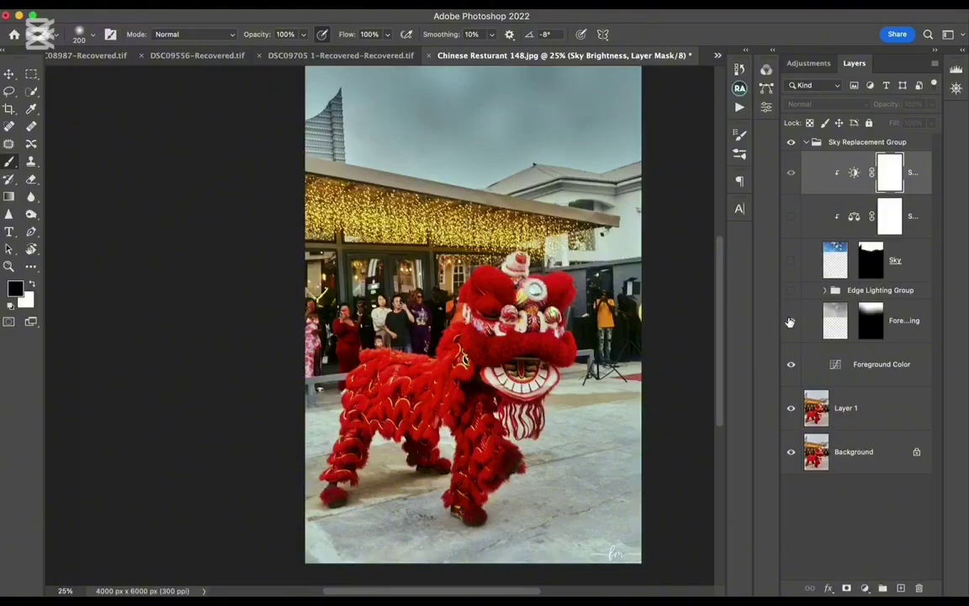
left_click(791, 320)
left_click(791, 260)
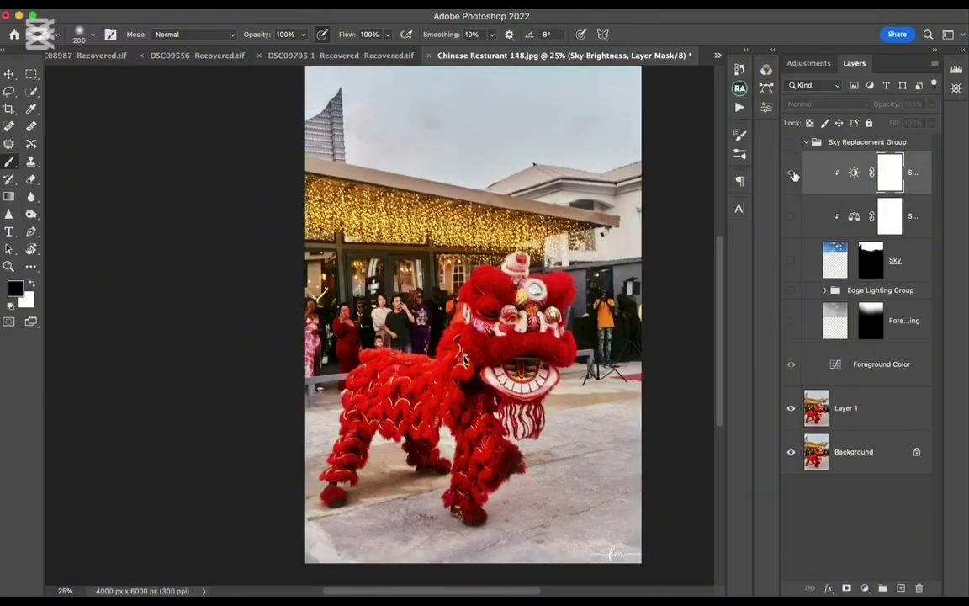
left_click(790, 216)
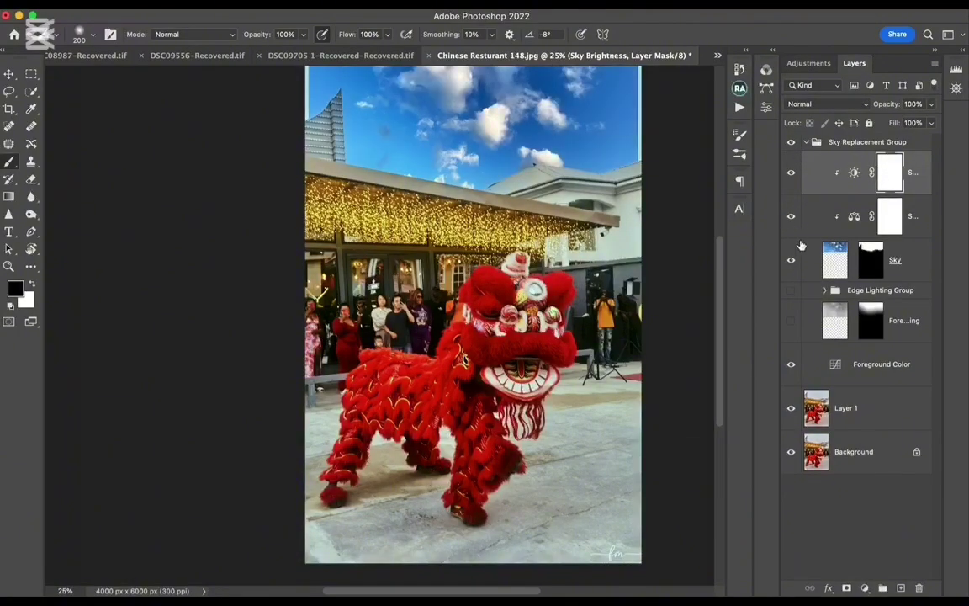
left_click(791, 319)
left_click(791, 289)
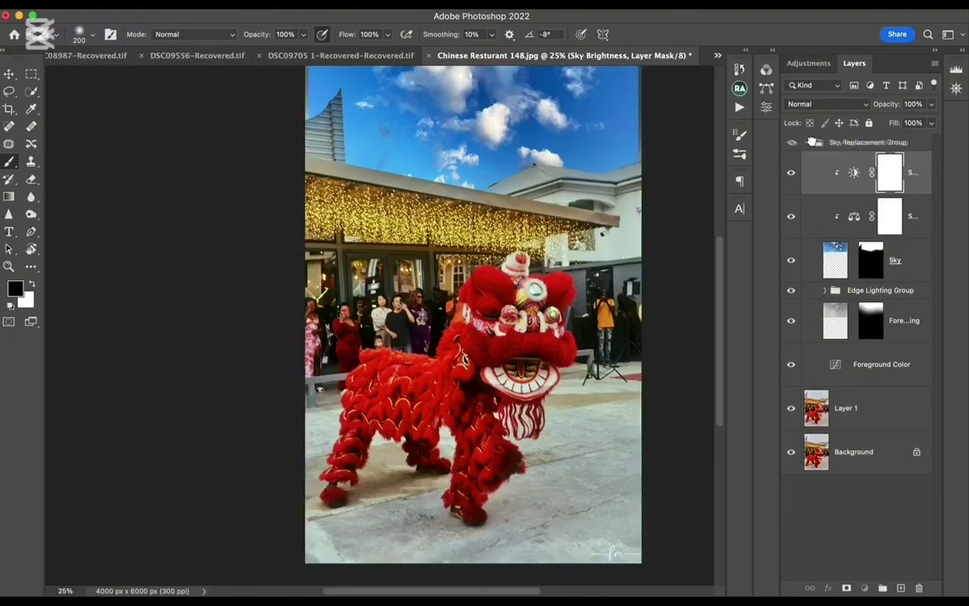
Collapse the Sky Replacement Group and compare the photo with the whole group hidden and shown.
left_click(808, 142)
left_click(791, 142)
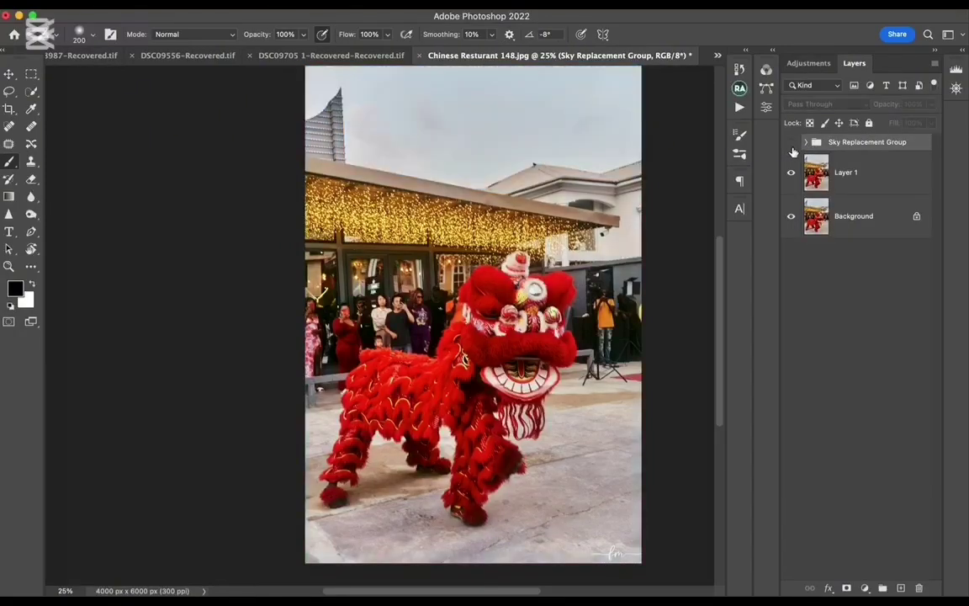
left_click(791, 143)
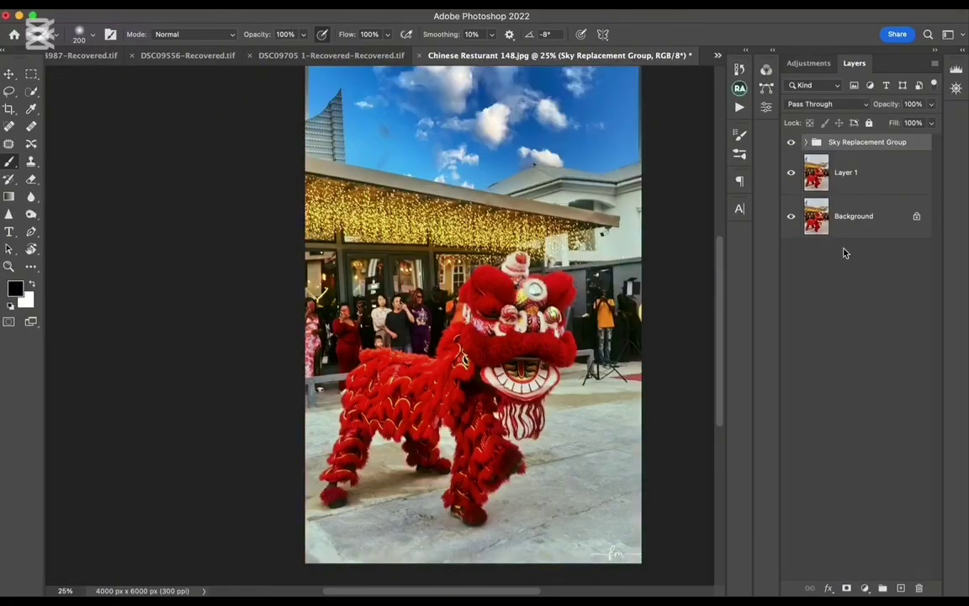
Add a white layer mask to the Sky Replacement Group and check the brush's opacity and flow.
left_click(846, 588)
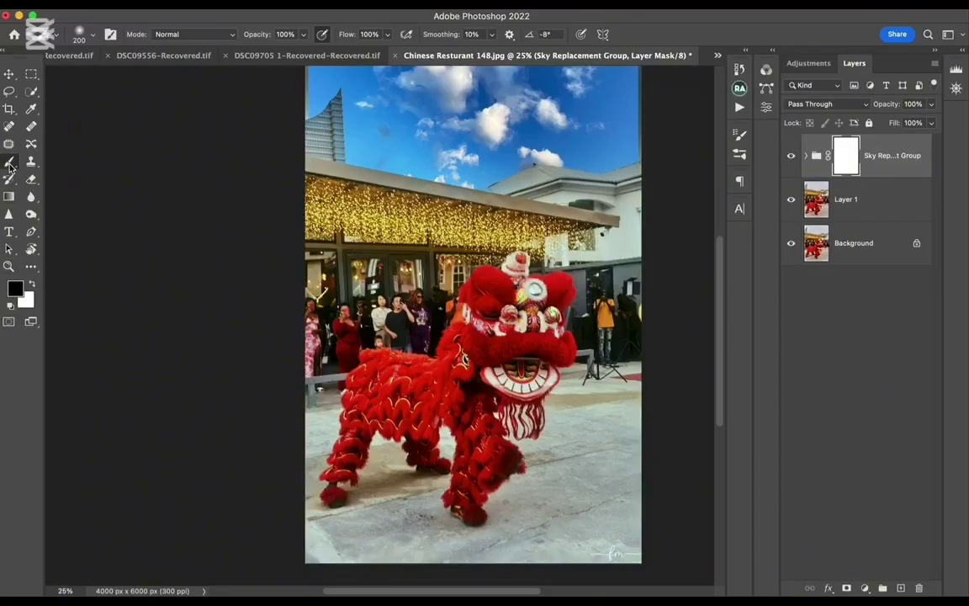
left_click(303, 34)
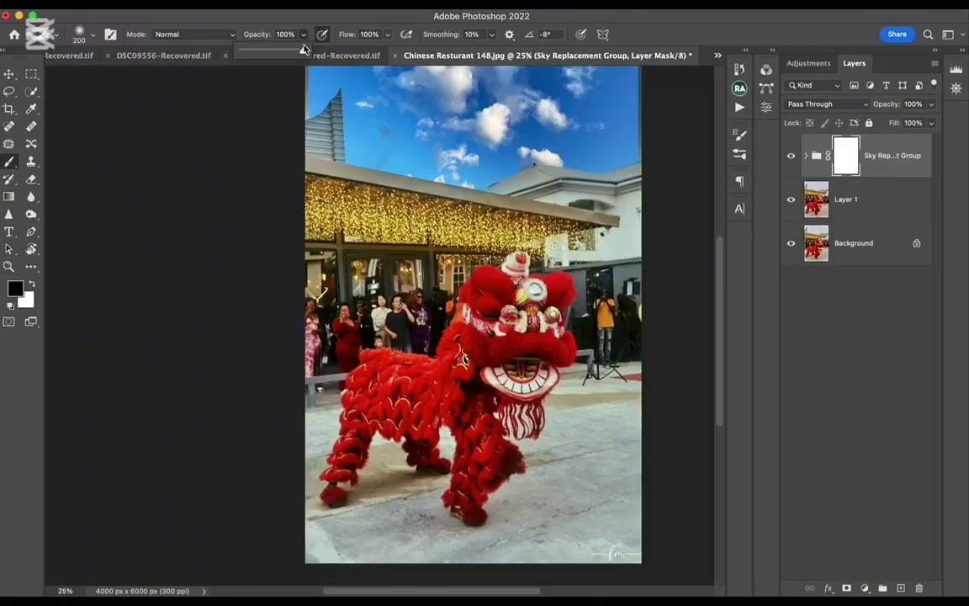
left_click(386, 36)
Paint black on the group's mask over the roof and wall of the white building with a 150 px brush.
key("bracketright")
key("bracketright")
key("bracketright")
key("bracketright")
key("bracketright")
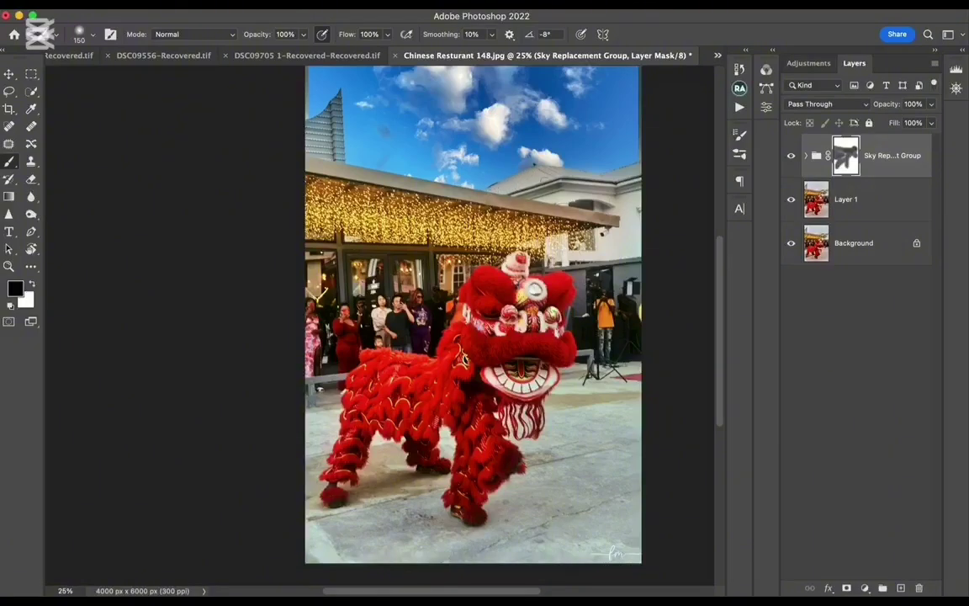
left_click_drag(604, 176, 637, 171)
left_click_drag(572, 153, 634, 165)
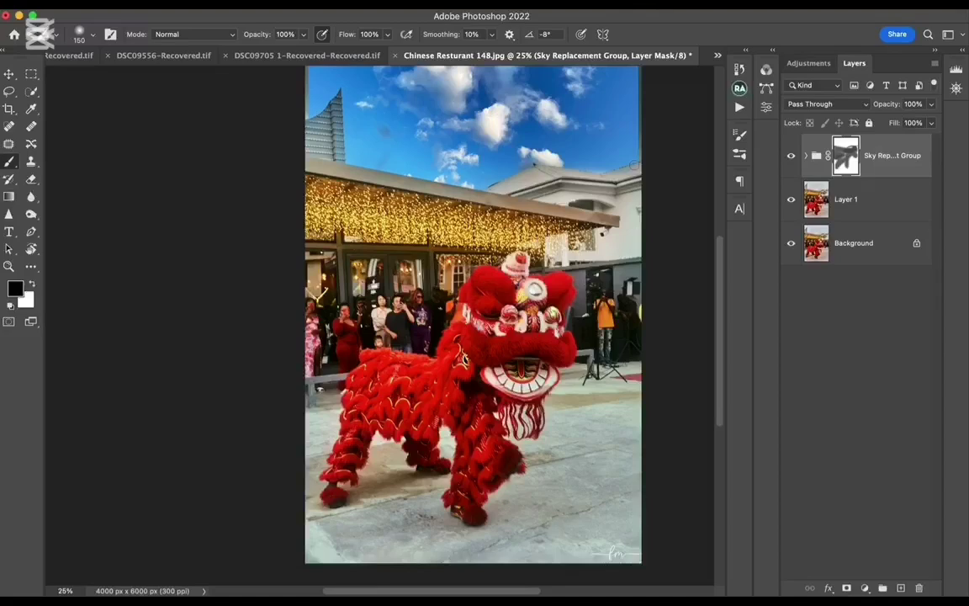
Paint the mask over the white building's roof, the tower and the canopy with a 175 px black brush at 51% opacity, and make white the foreground colour.
key("bracketright")
key("bracketright")
key("bracketright")
key("bracketleft")
key("bracketleft")
key("bracketleft")
left_click(304, 34)
left_click_drag(306, 51, 273, 54)
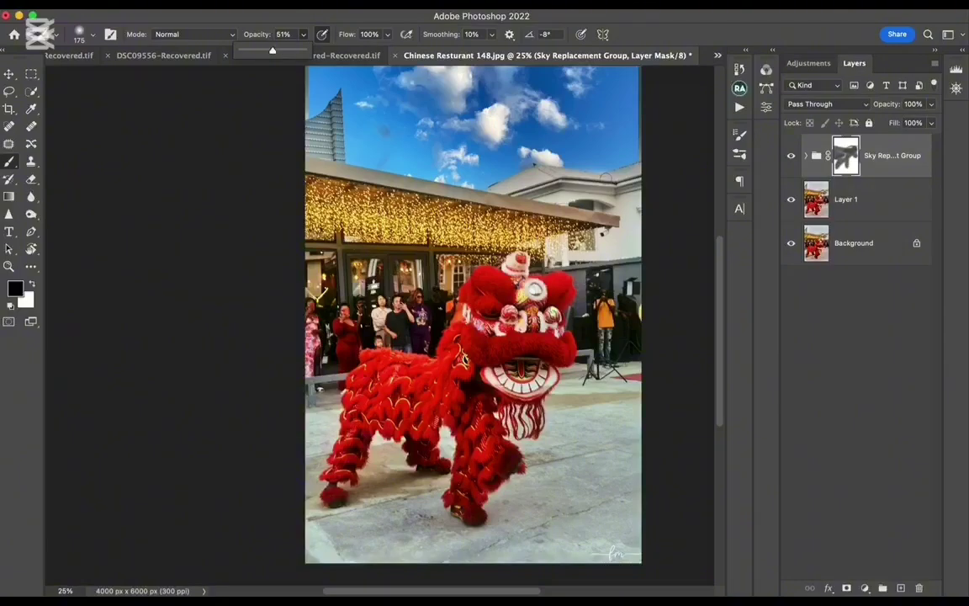
left_click(561, 156)
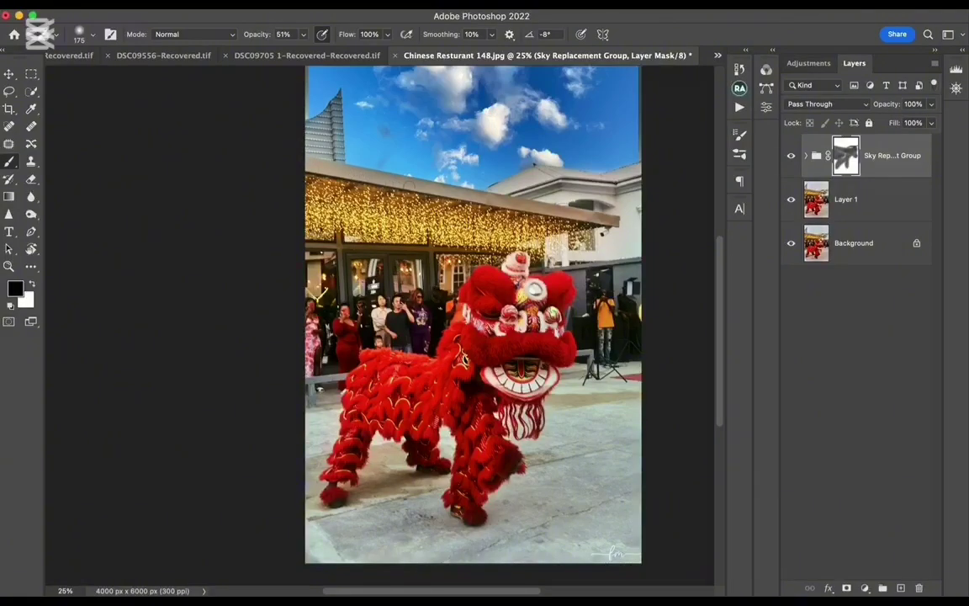
left_click_drag(311, 127, 438, 192)
key("x")
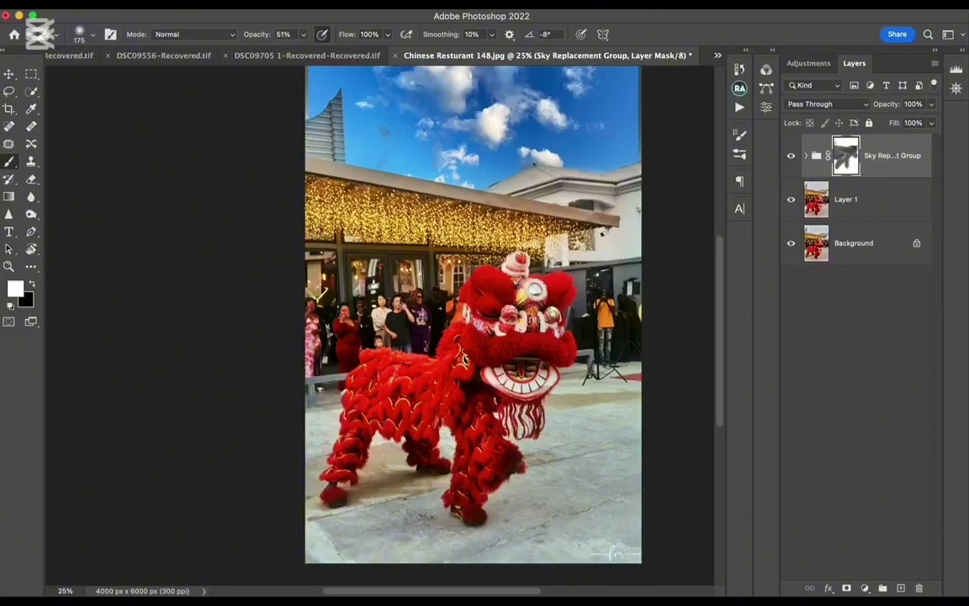
Compare the whole photo with and without the masked Sky Replacement Group and inspect the group's opacity setting.
key("ctrl+minus")
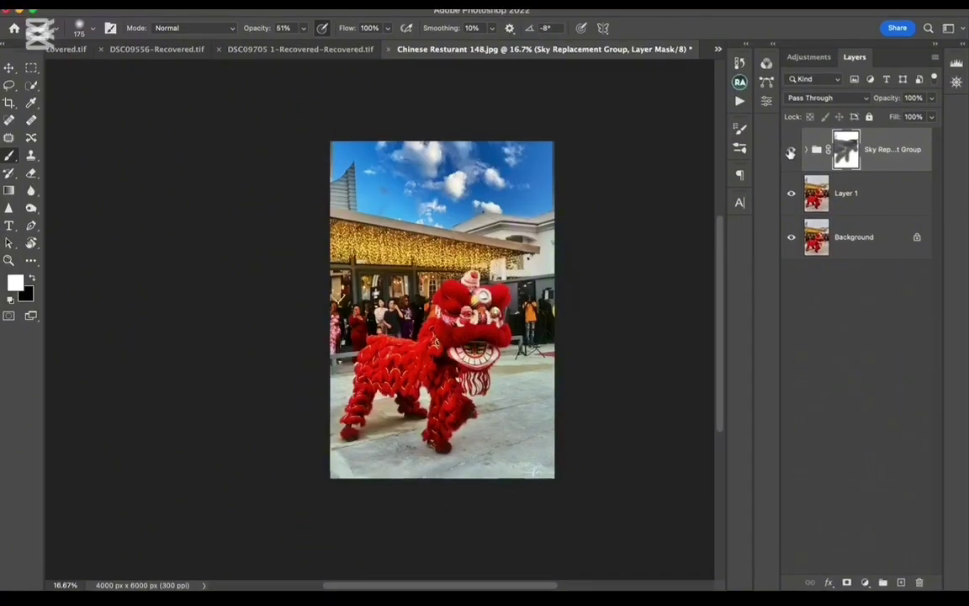
left_click(791, 151)
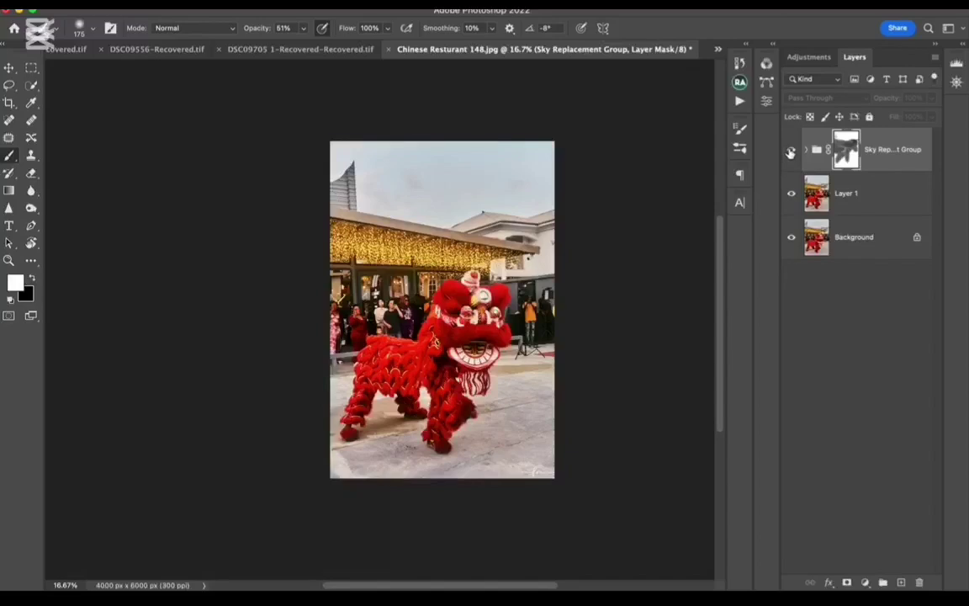
left_click(790, 151)
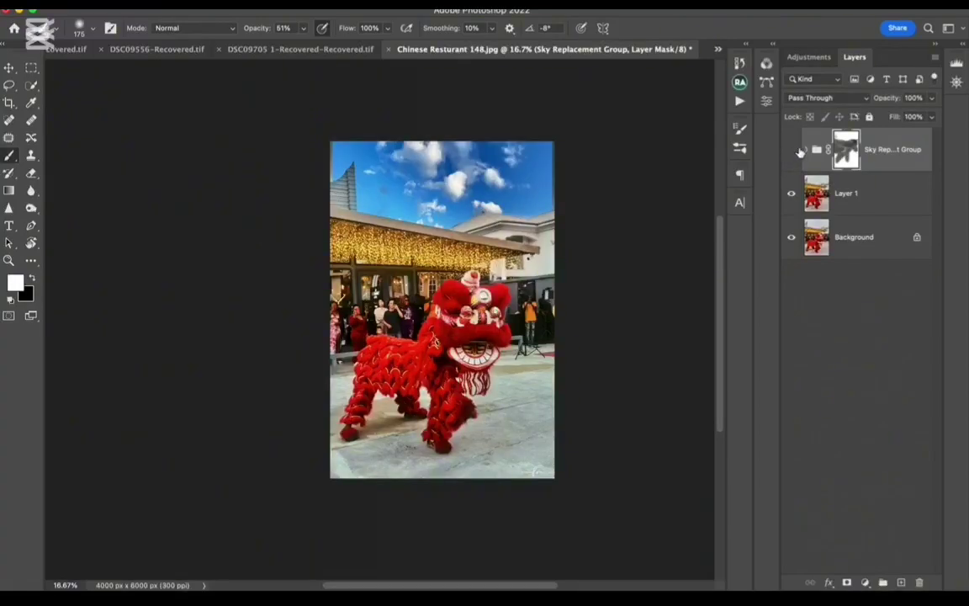
left_click(795, 150)
left_click(796, 150)
left_click_drag(931, 97, 934, 121)
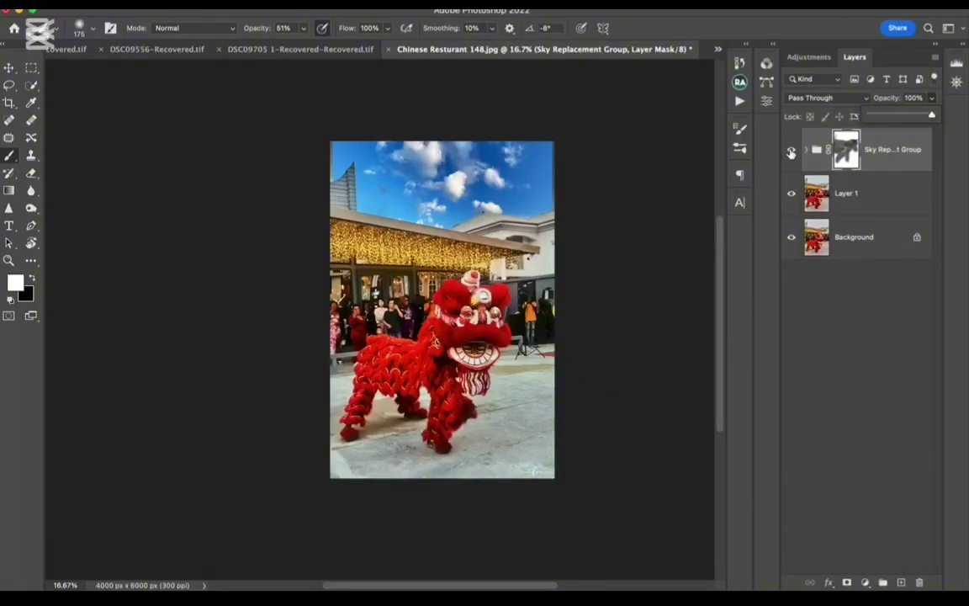
left_click(791, 151)
left_click(791, 157)
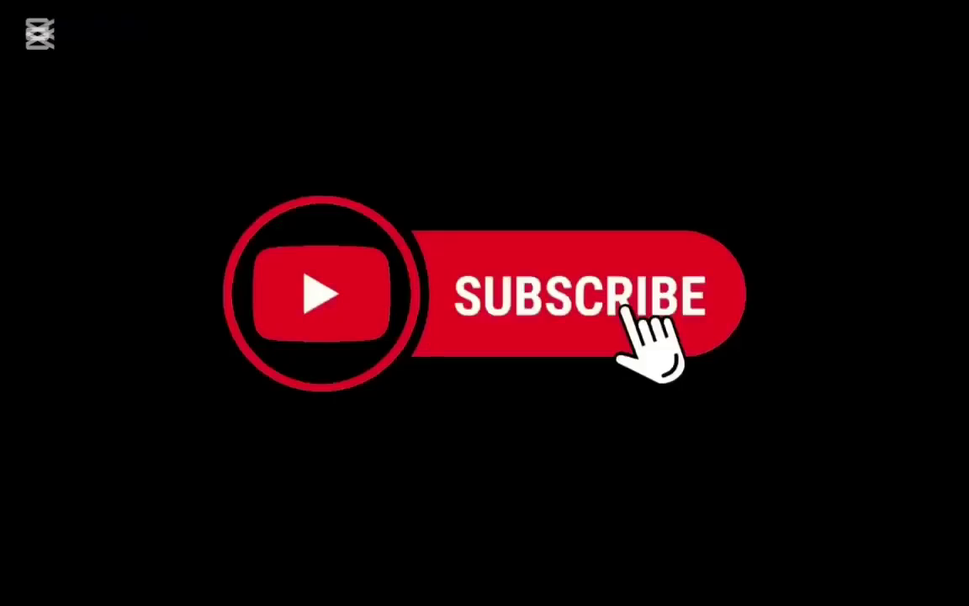